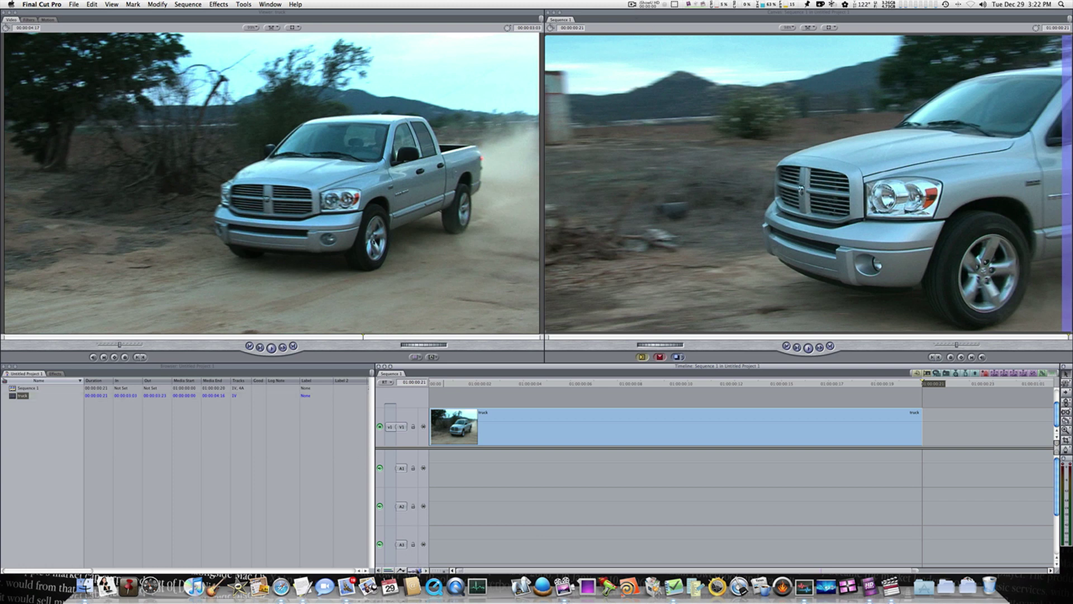
Shorten the timeline tracks and blade the truck clip at three points
left_click(417, 570)
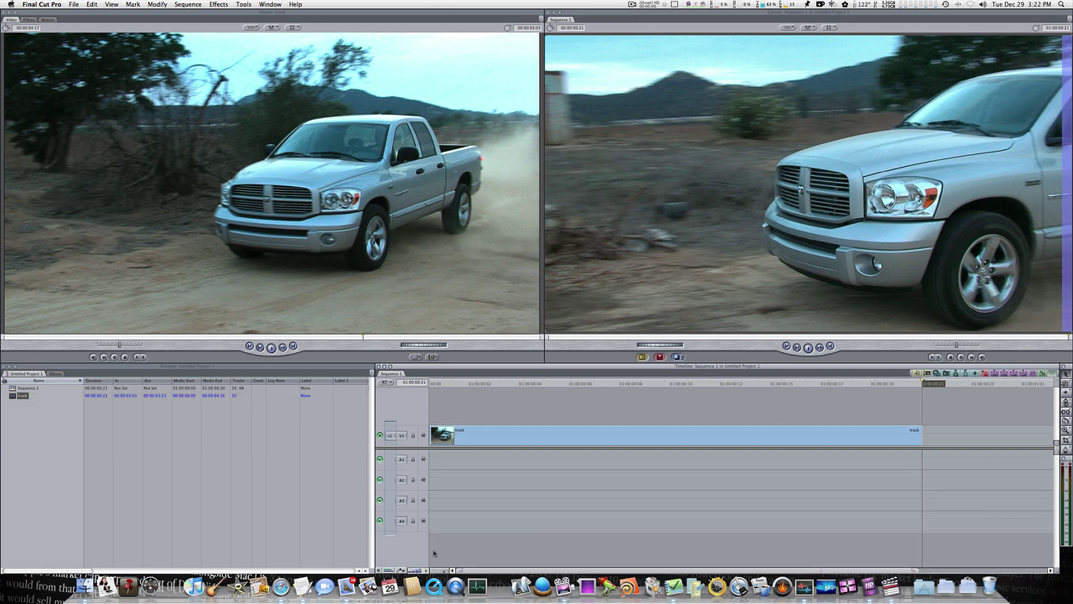
left_click(615, 403)
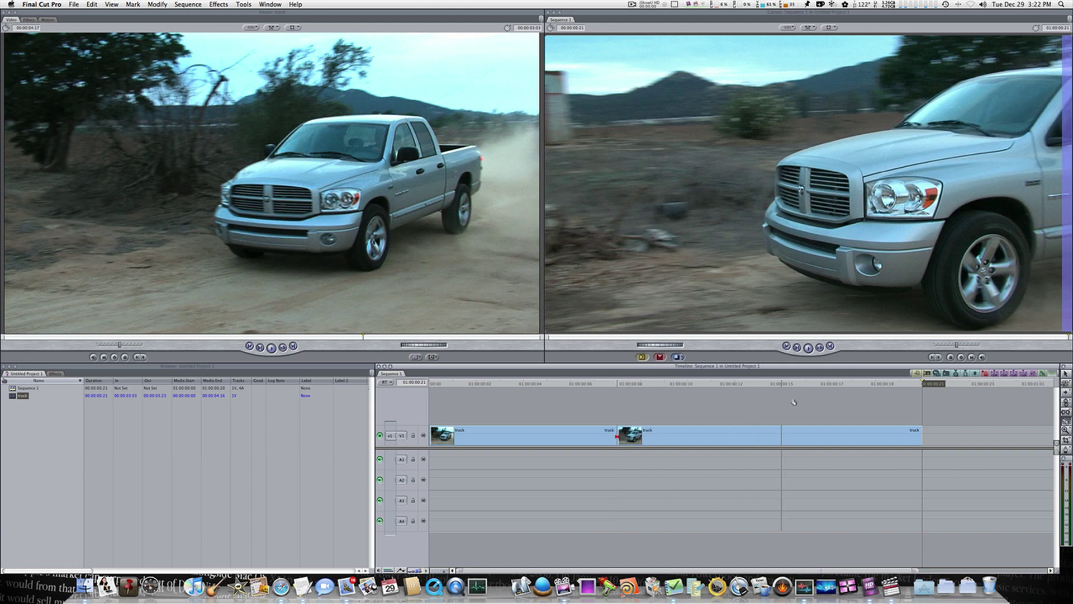
left_click(875, 401)
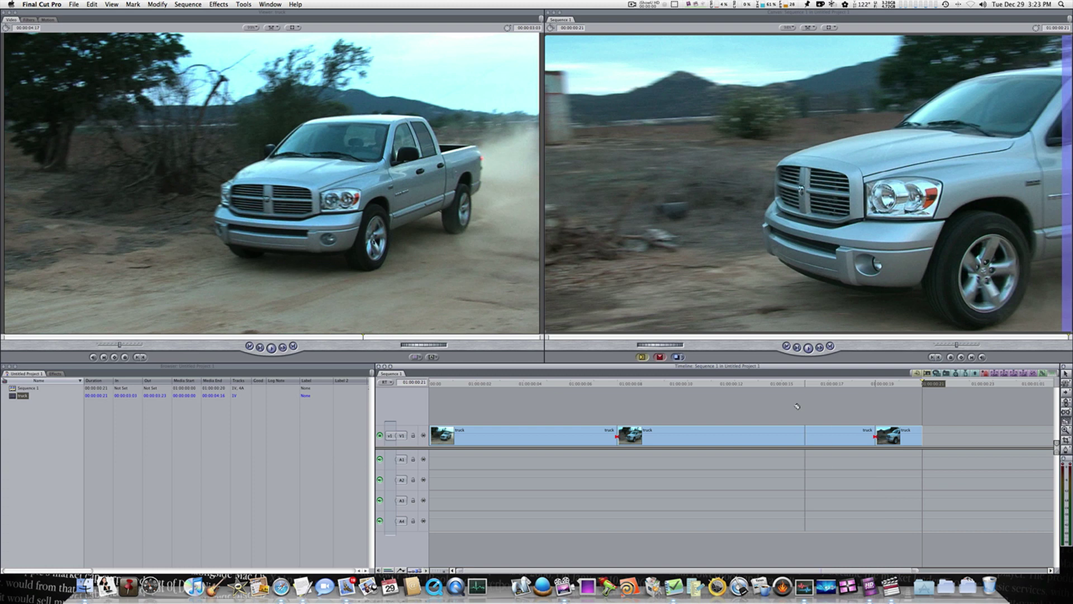
left_click(805, 405)
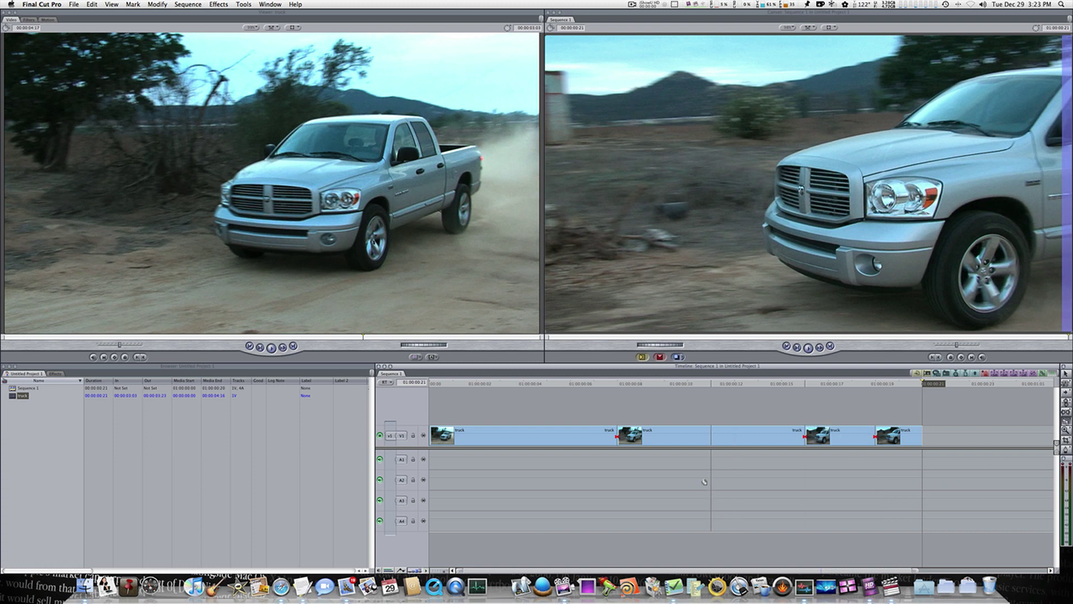
Set the third truck piece's Change Speed rate to 70
key("a")
left_click_drag(845, 384, 815, 400)
left_click(836, 436)
right_click(836, 436)
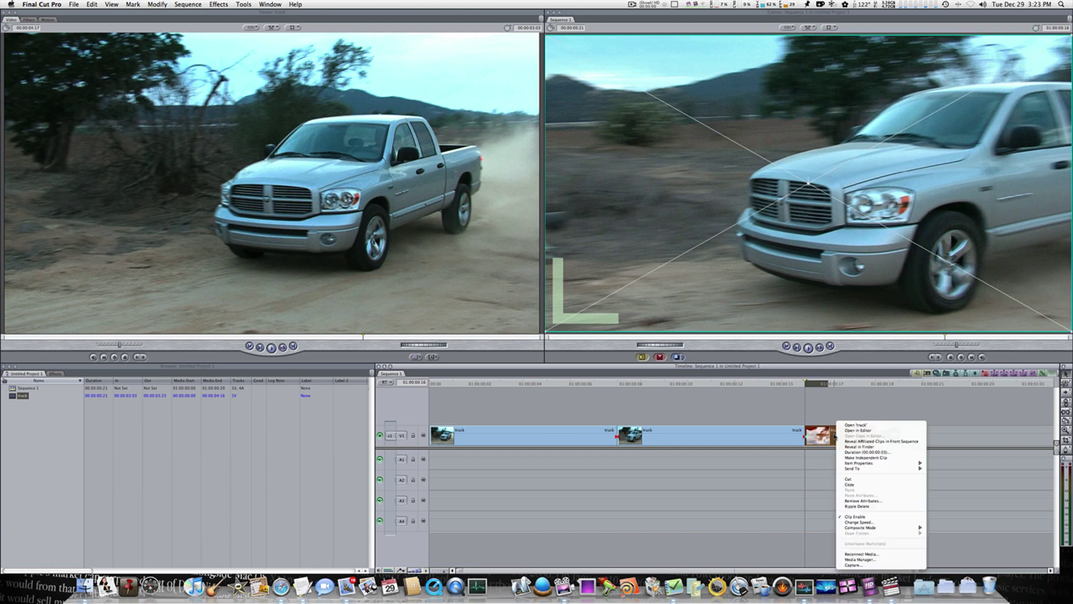
left_click(850, 522)
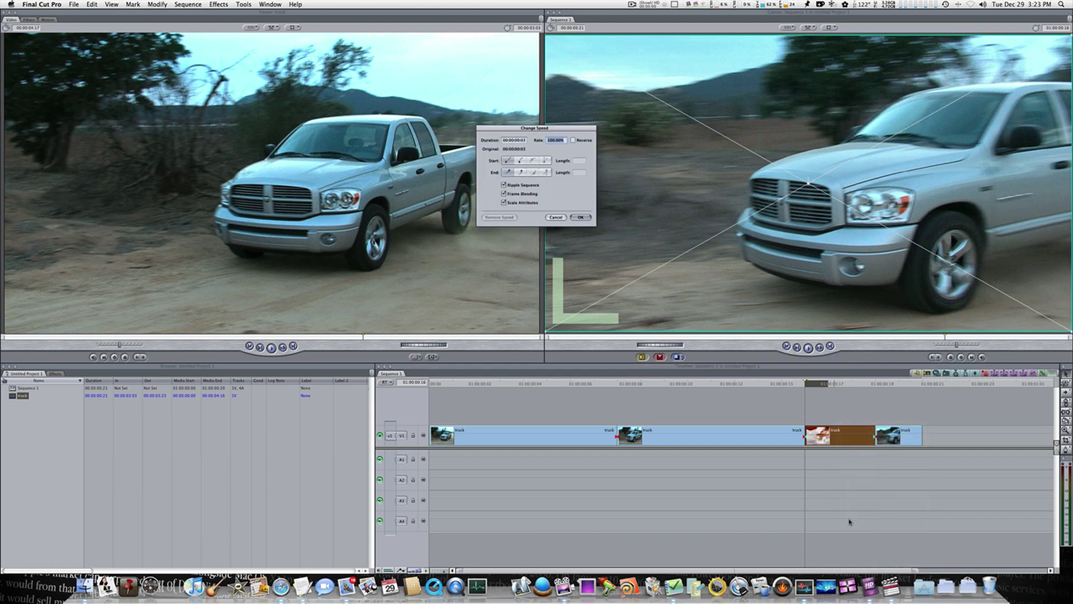
type("70")
key("Return")
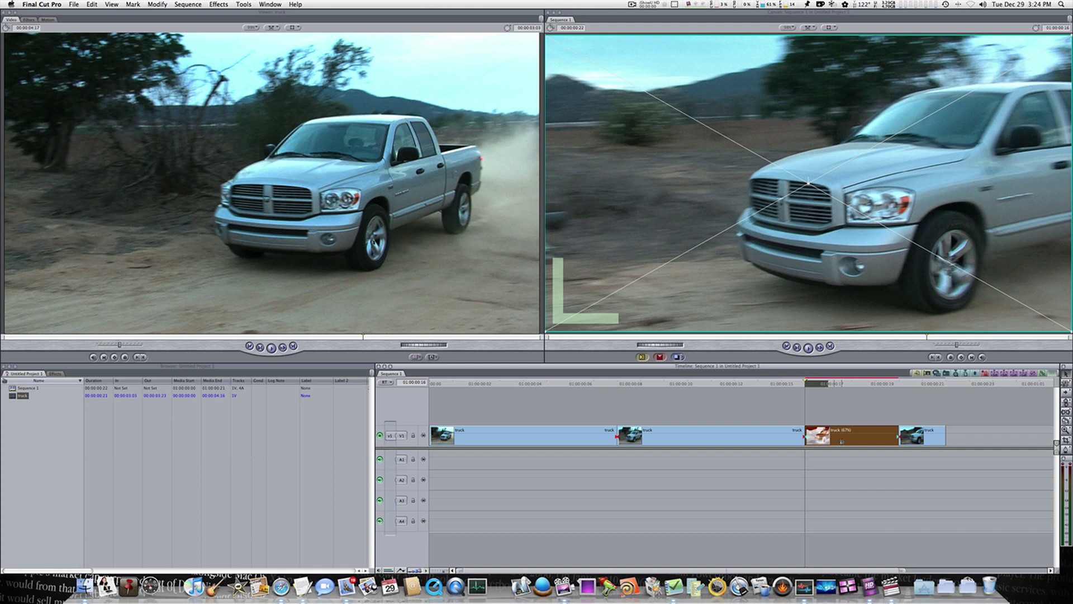
Undo the speed change, deselect the piece, and park the playhead on its first frame
key("super+z")
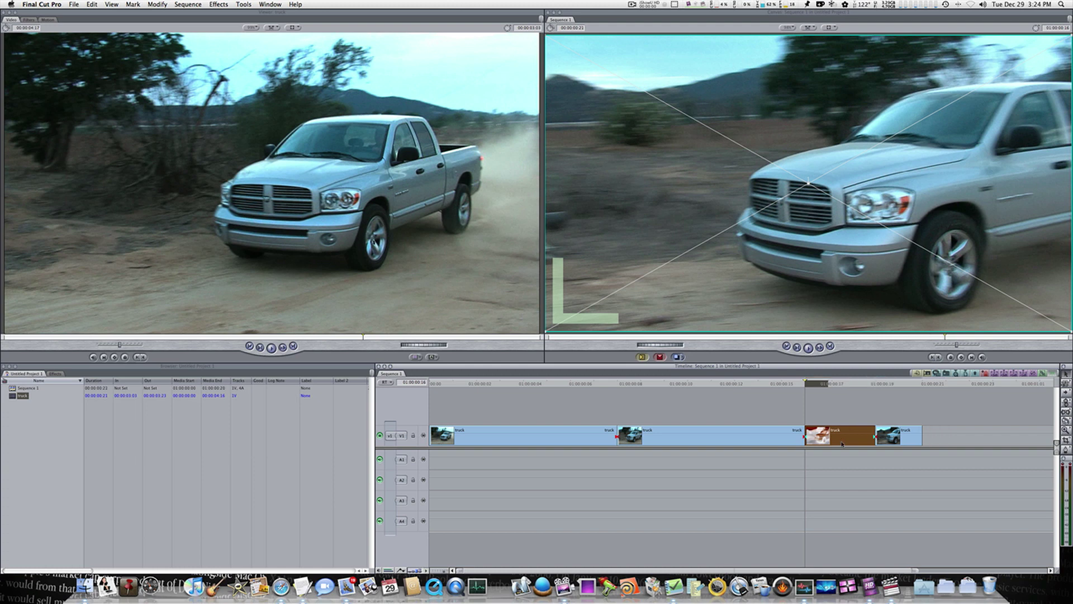
left_click(821, 411)
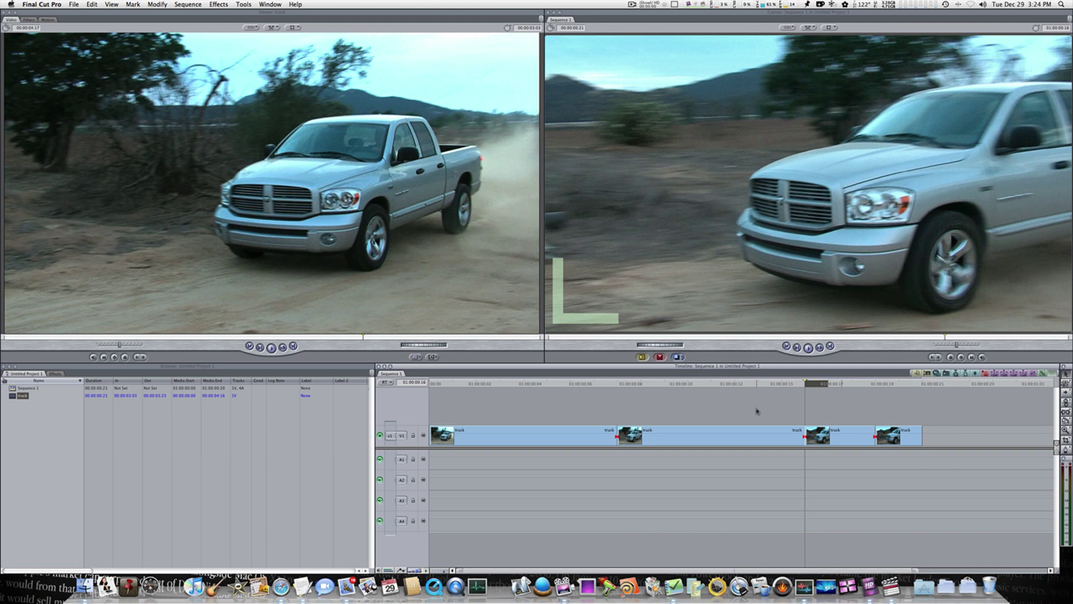
left_click(839, 384)
left_click(811, 386)
Load the third piece's source truck clip in the Viewer with View > Match Frame > Source File
left_click(113, 5)
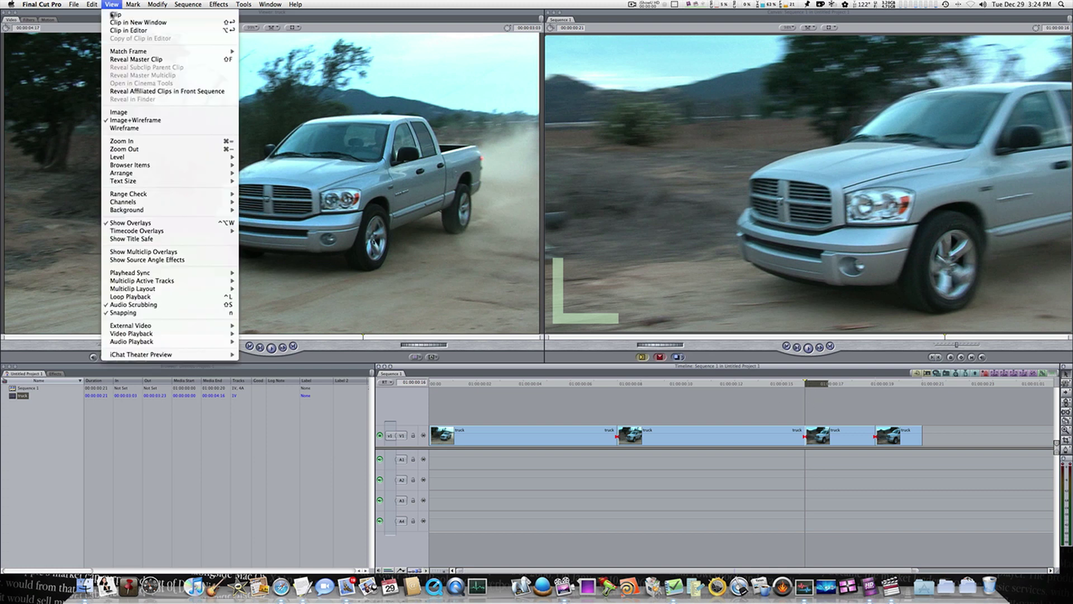
mouse_move(128, 51)
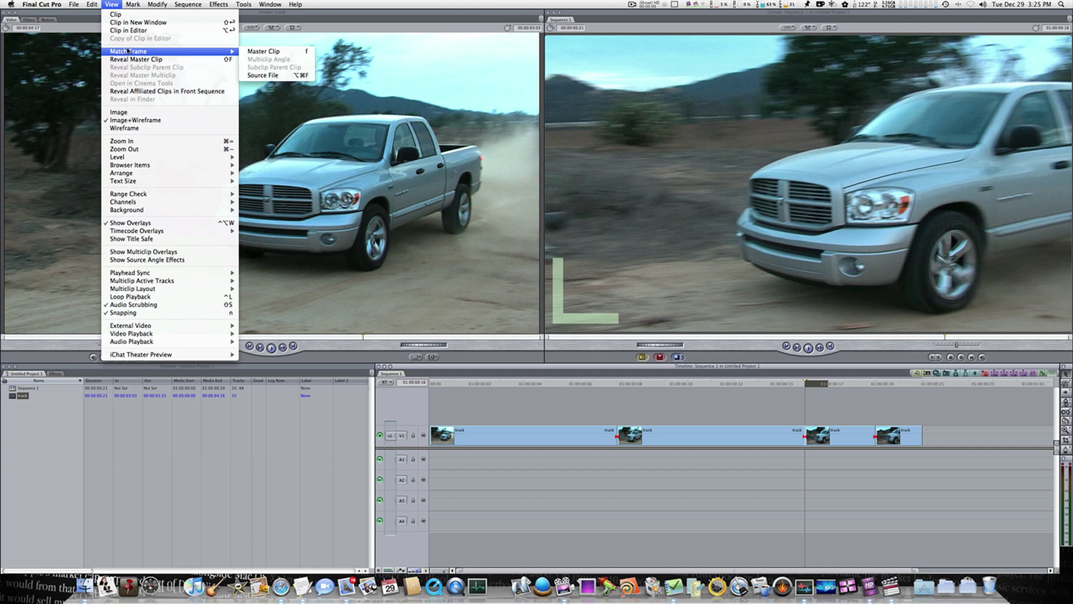
left_click(275, 76)
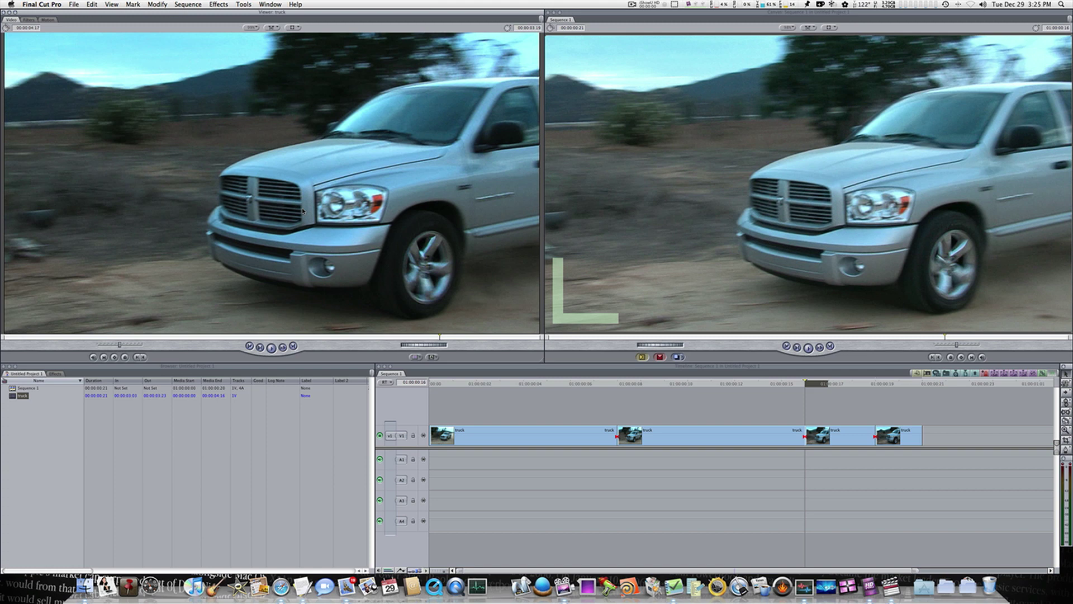
Close the reopened View menu and select the truck source clip in the Browser
left_click(112, 4)
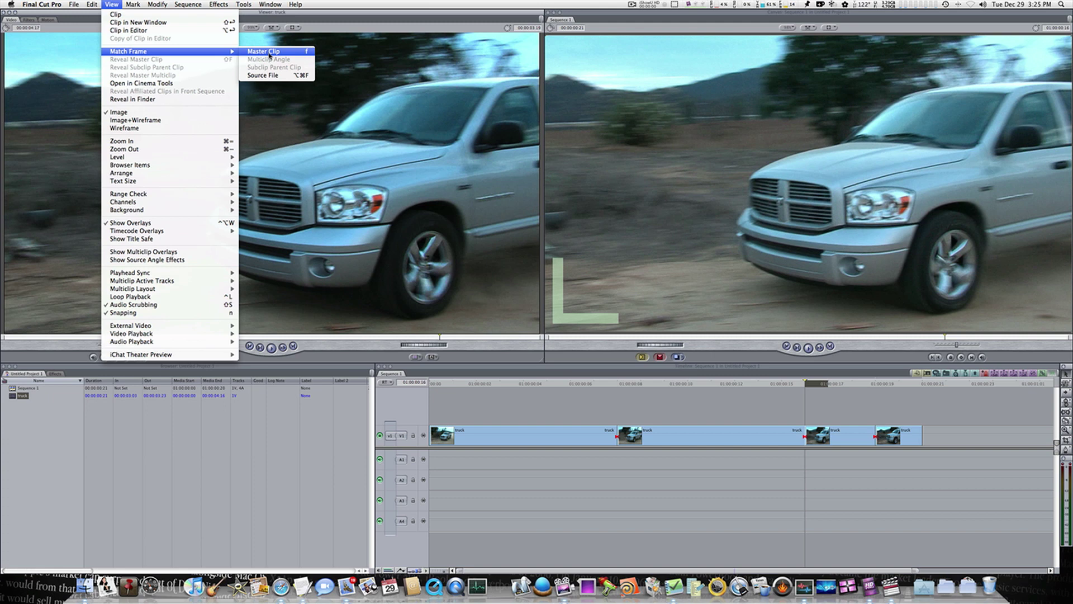
left_click(326, 429)
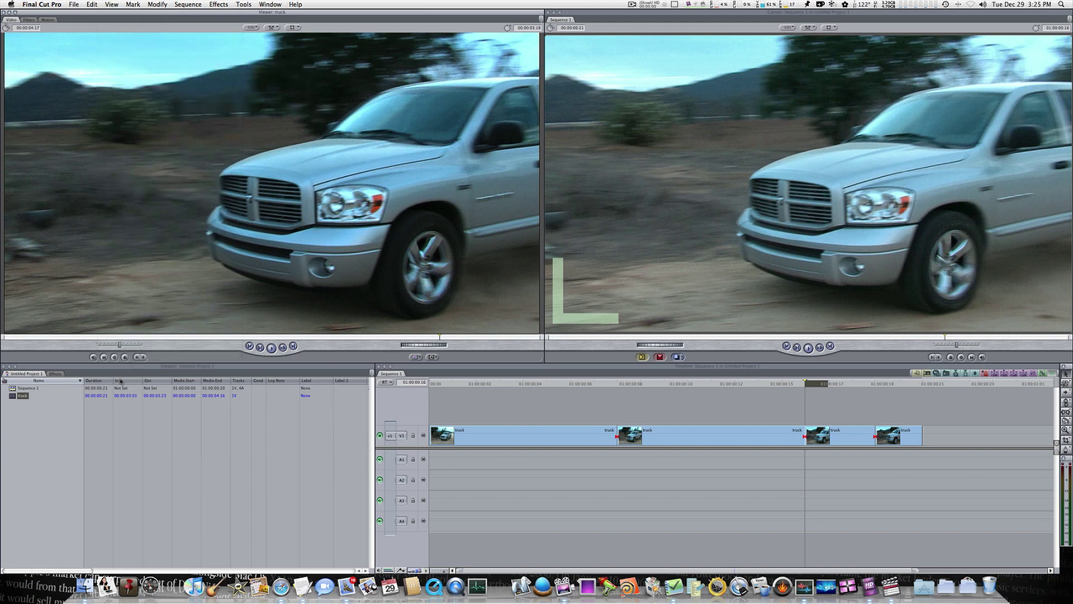
left_click(17, 398)
Slow the source truck clip to 70% (Cmd+J), lengthening it to 00:00:06:17
key("super+j")
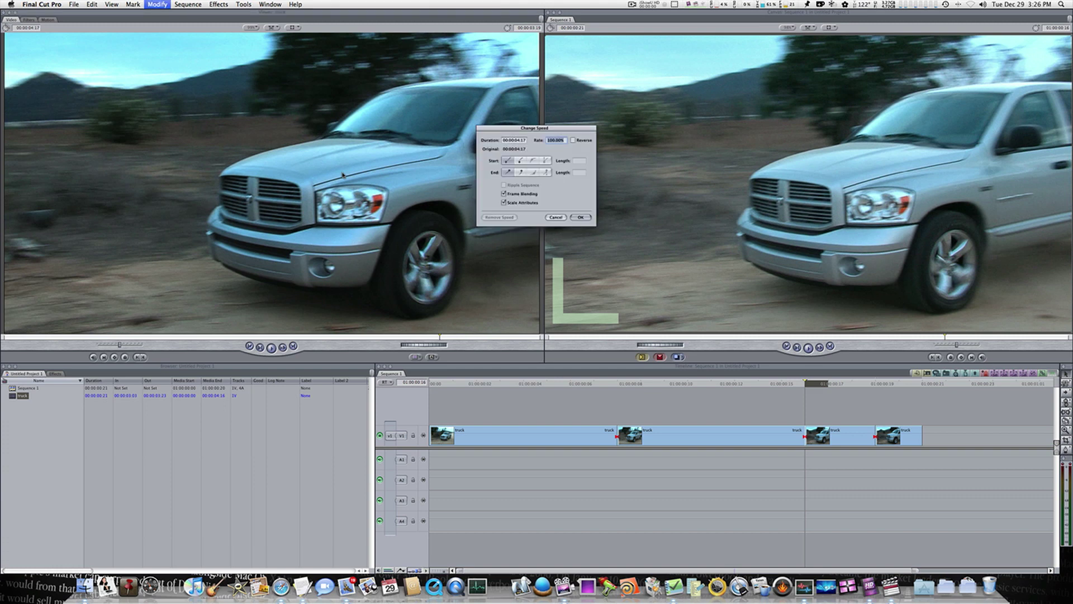
type("70")
left_click(580, 217)
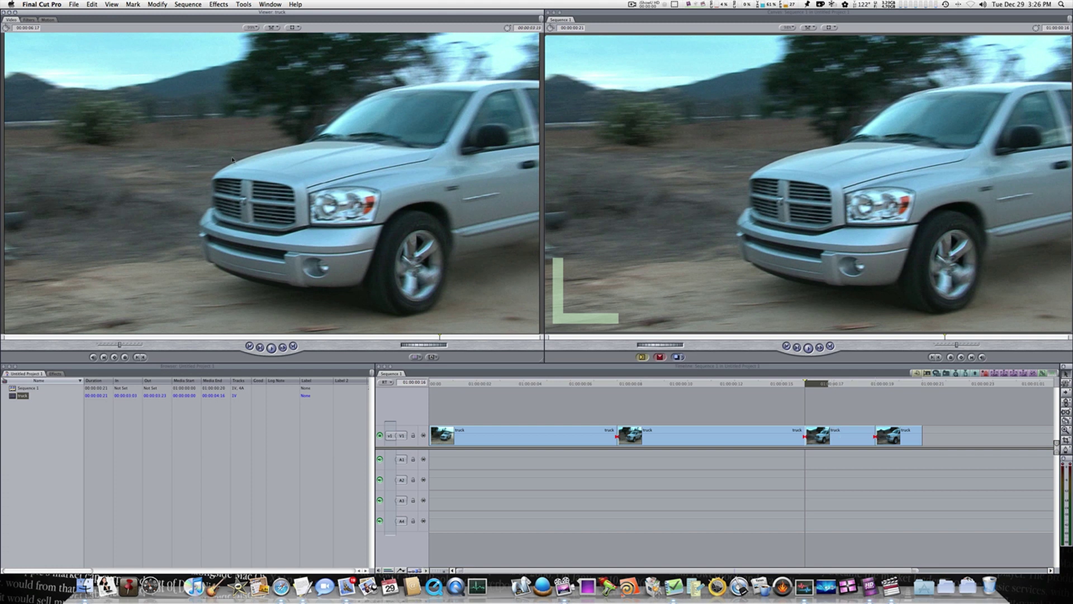
Replace-edit the 70% source over the third truck piece, keeping its length
left_click_drag(203, 149, 417, 261)
left_click(678, 358)
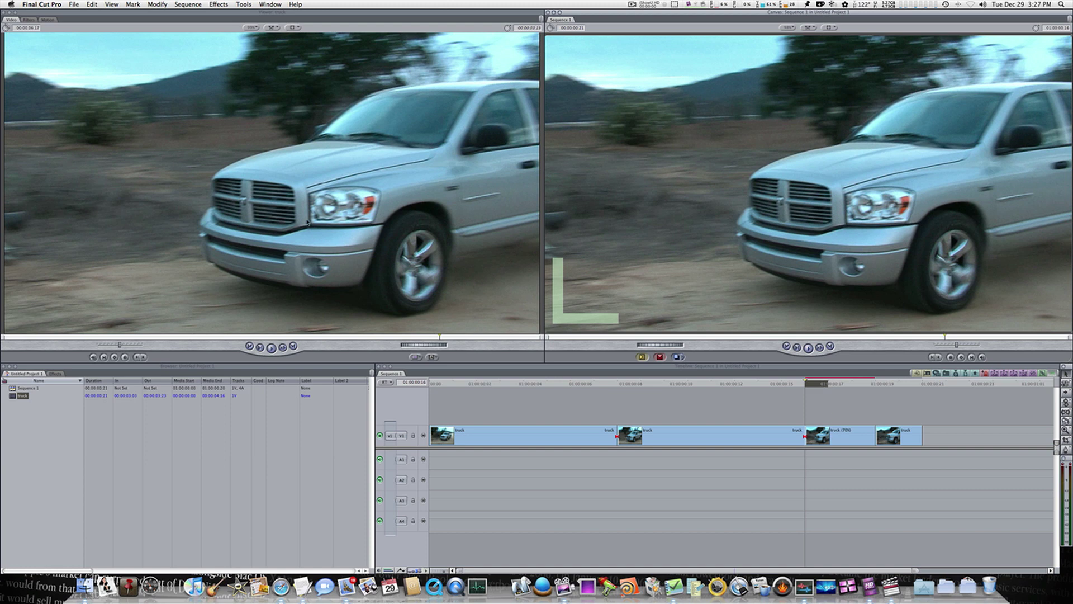
left_click(818, 397)
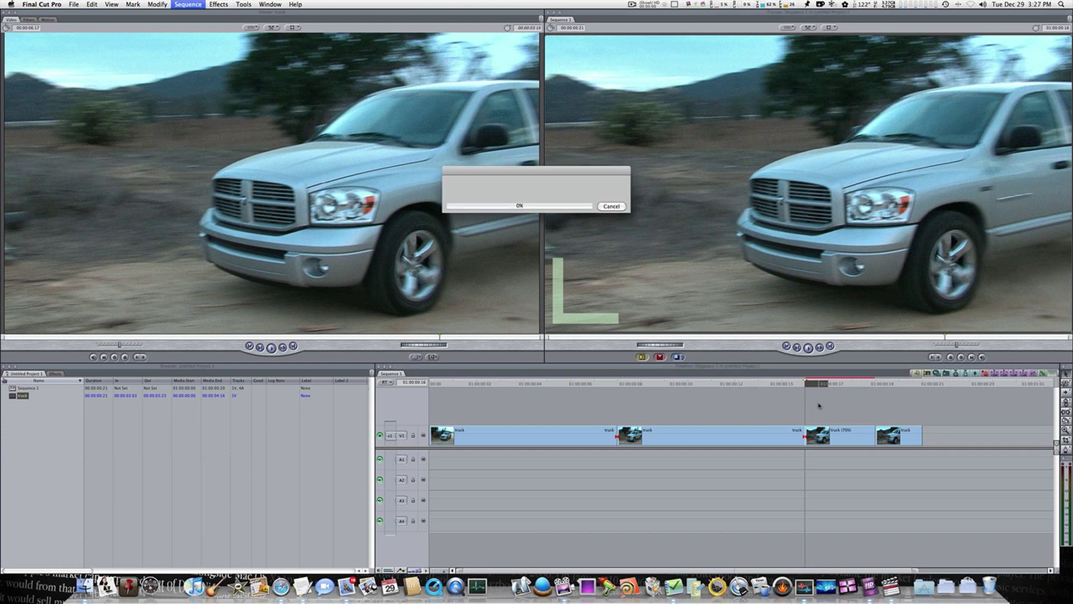
left_click(789, 385)
left_click_drag(777, 385, 664, 390)
key("space")
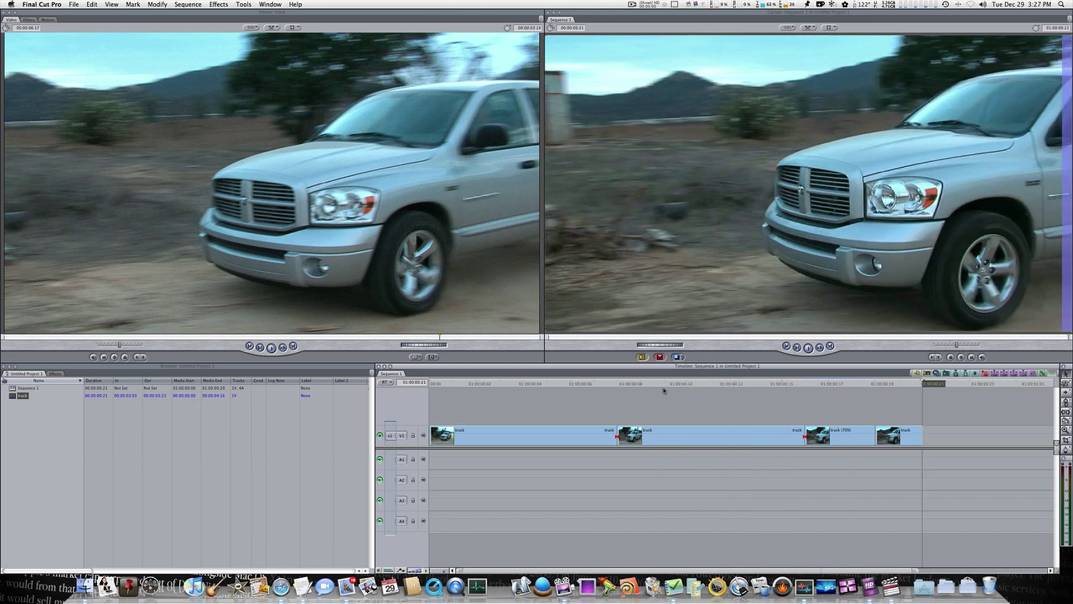
left_click(798, 385)
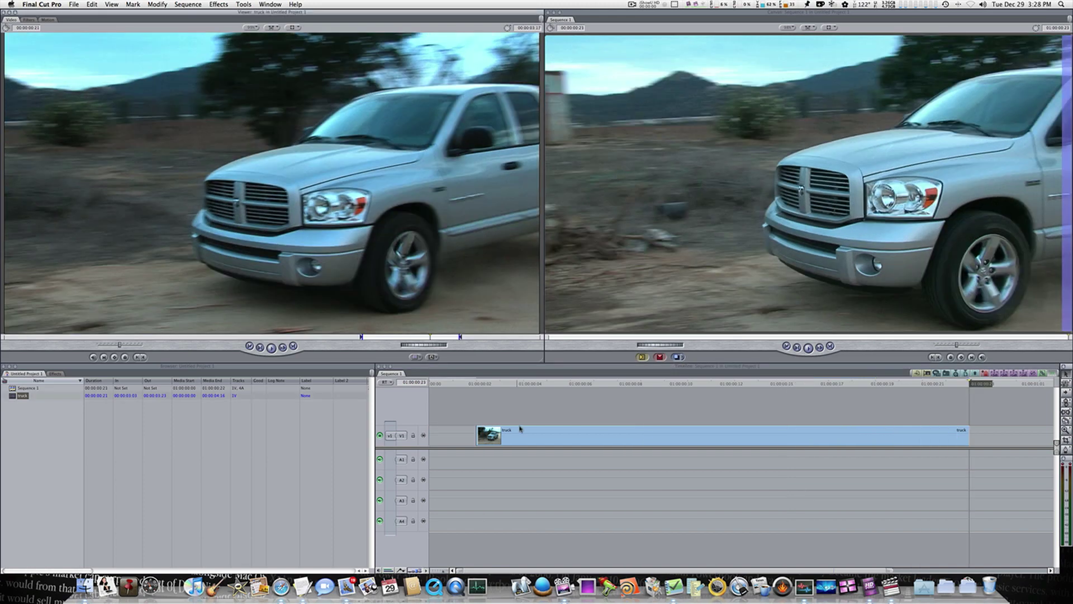
Scrub to where the truck is closer and blade the long truck clip there
left_click_drag(636, 385, 688, 386)
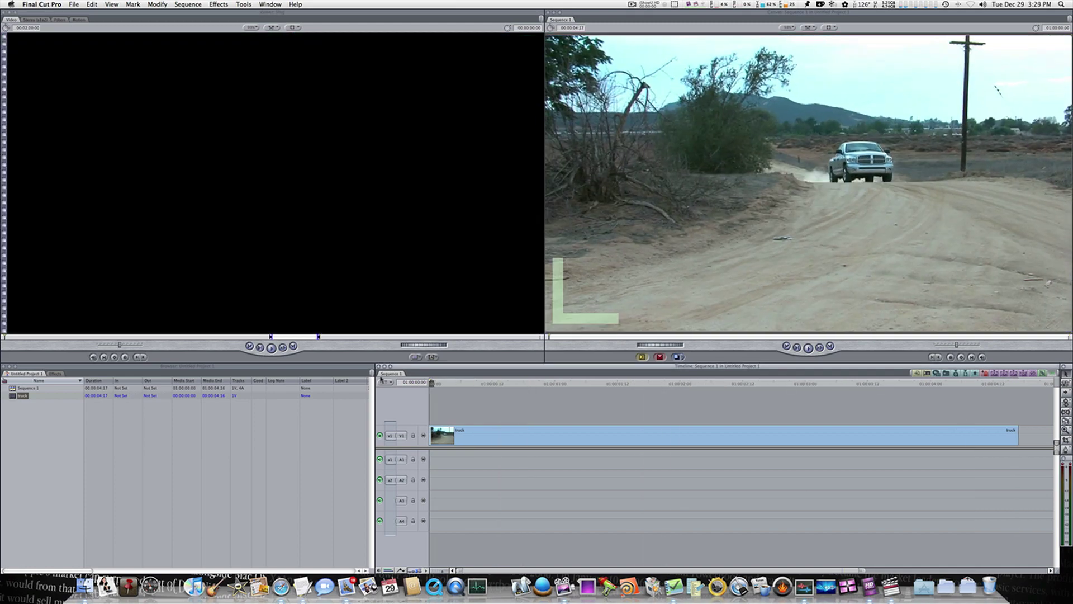
left_click_drag(545, 385, 770, 400)
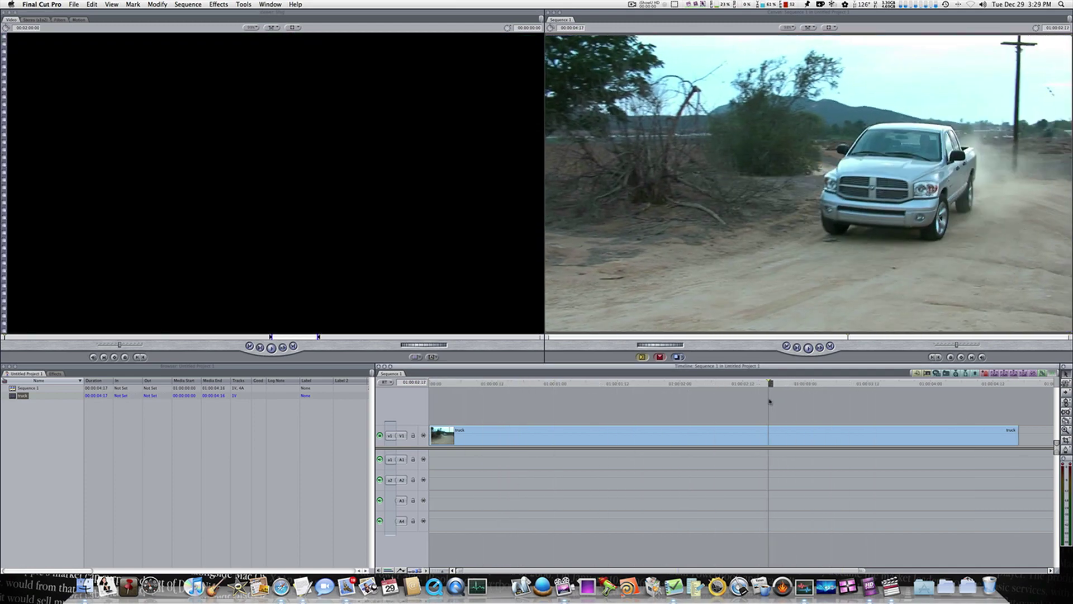
key("b")
left_click(685, 437)
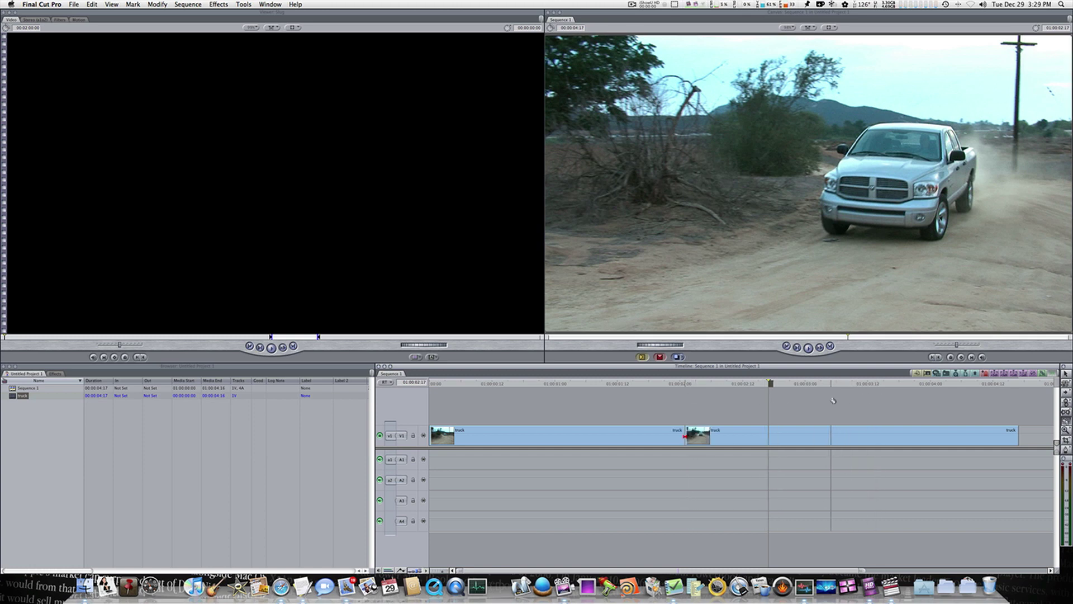
Blade the truck clip at two further points and scrub through the new cuts
left_click(832, 436)
left_click(972, 436)
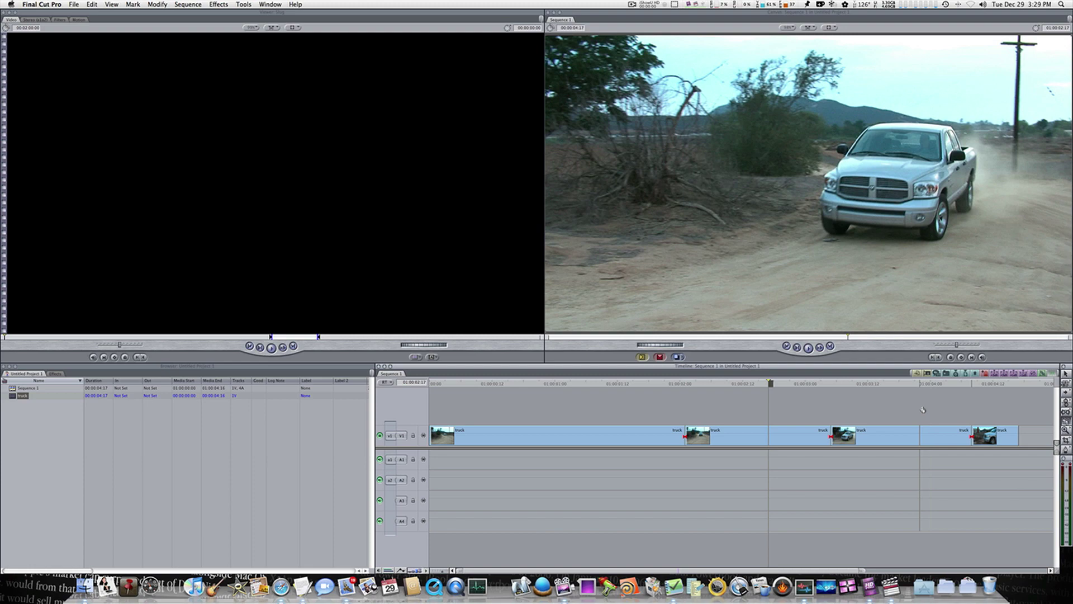
left_click_drag(739, 386, 832, 383)
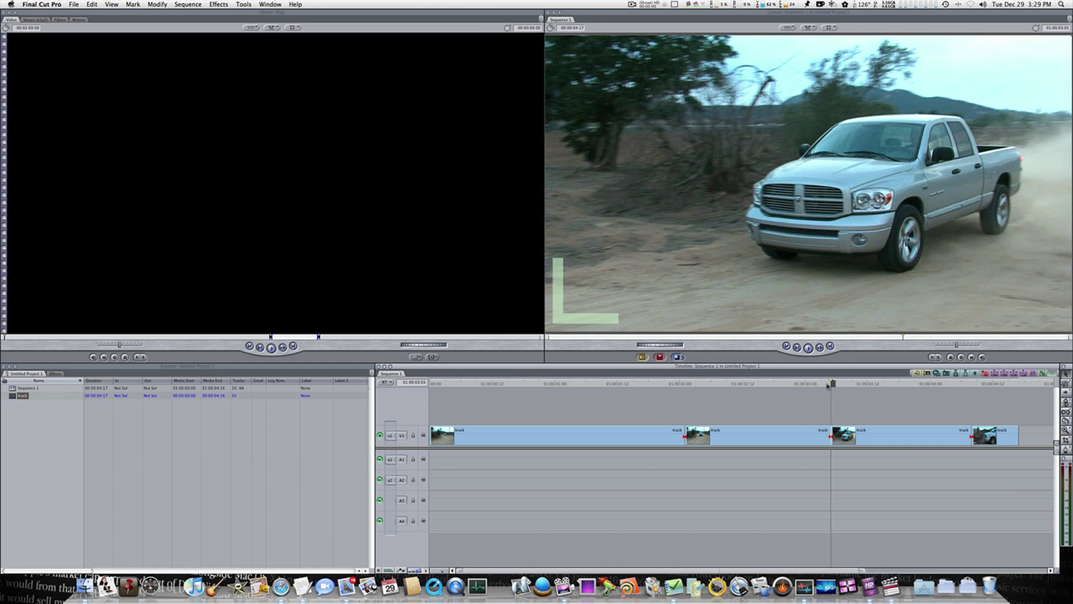
Match-frame the third piece's source clip and slow it to 60%
left_click(117, 4)
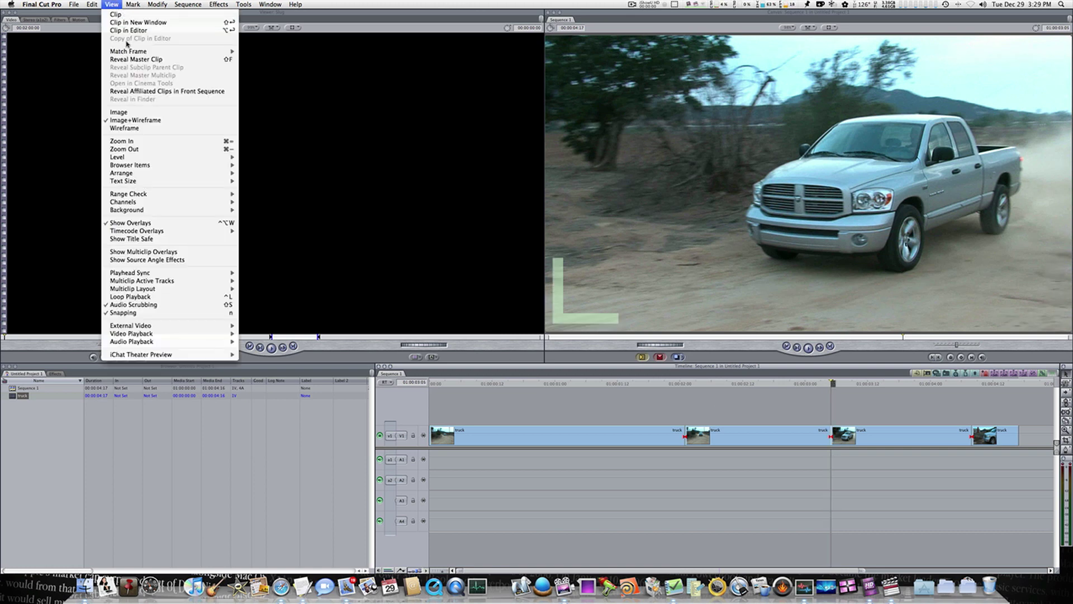
mouse_move(127, 51)
left_click(268, 75)
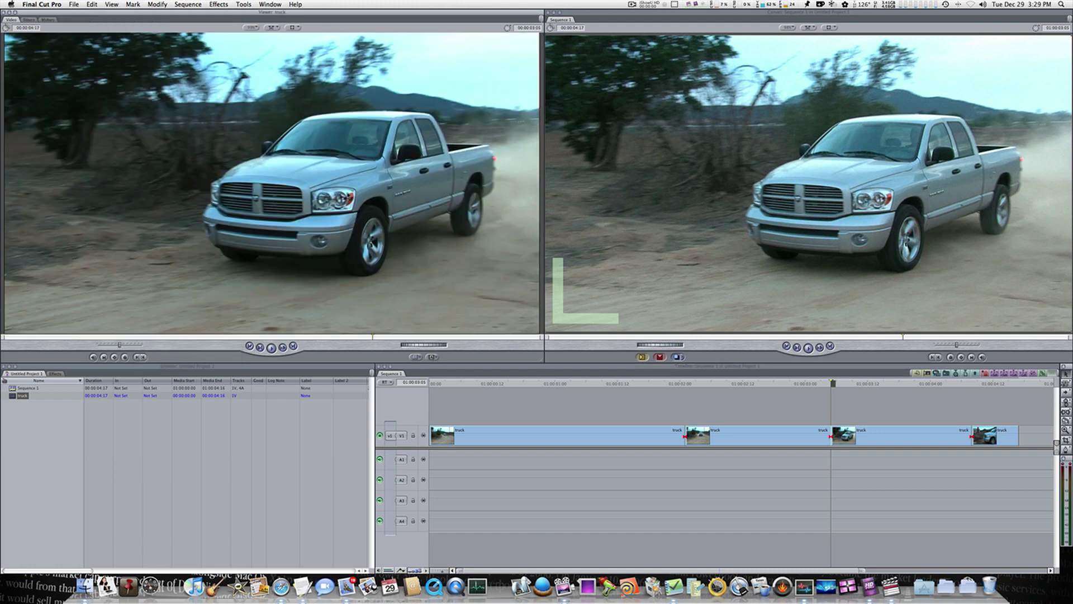
key("super+j")
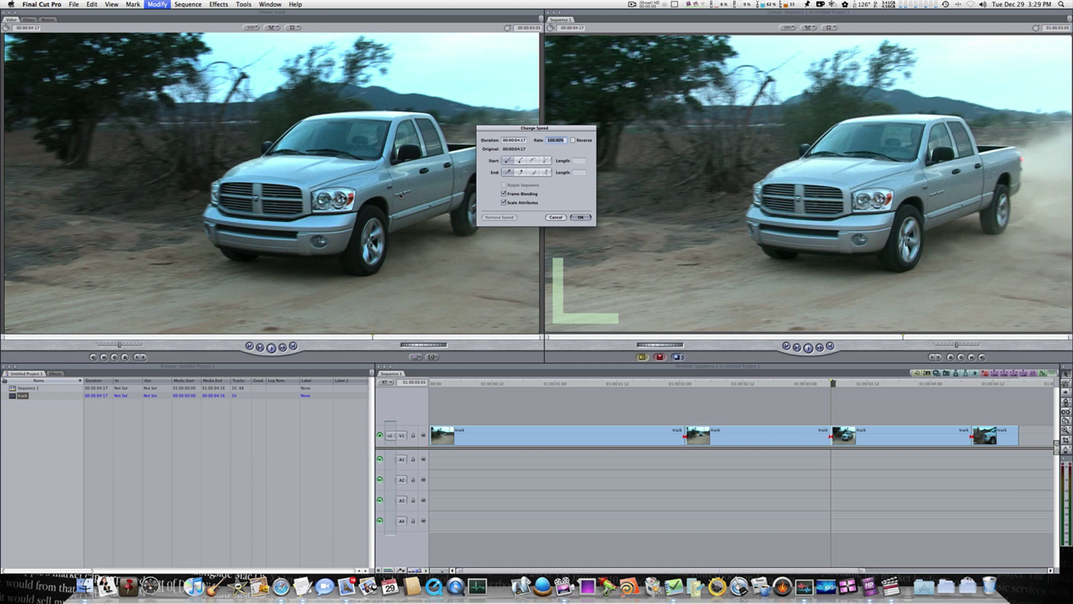
type("60")
key("Return")
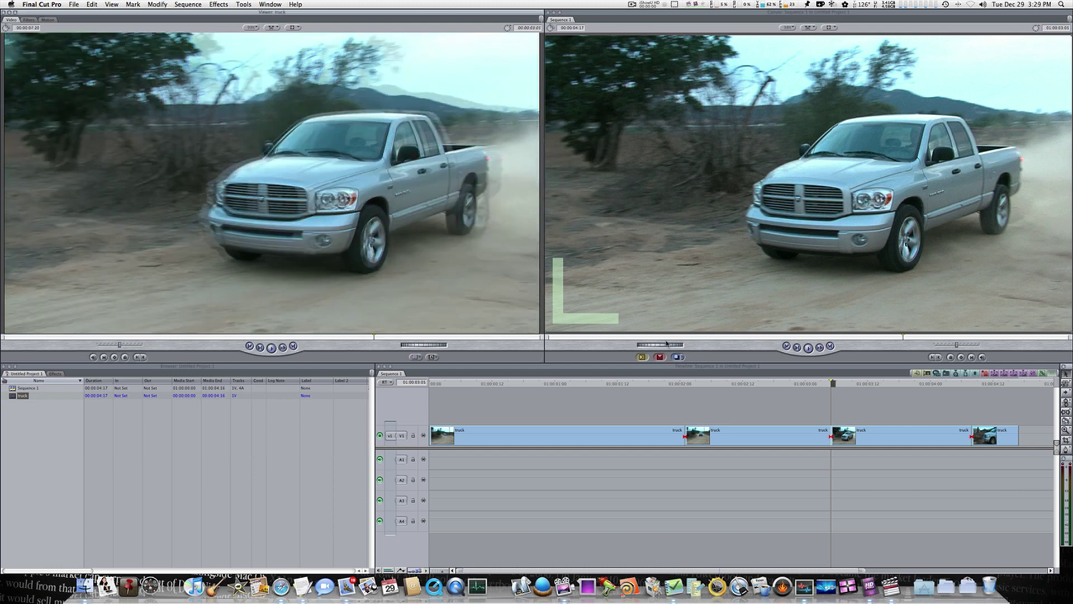
Replace the third truck piece with the 60% clip and render it
left_click(676, 357)
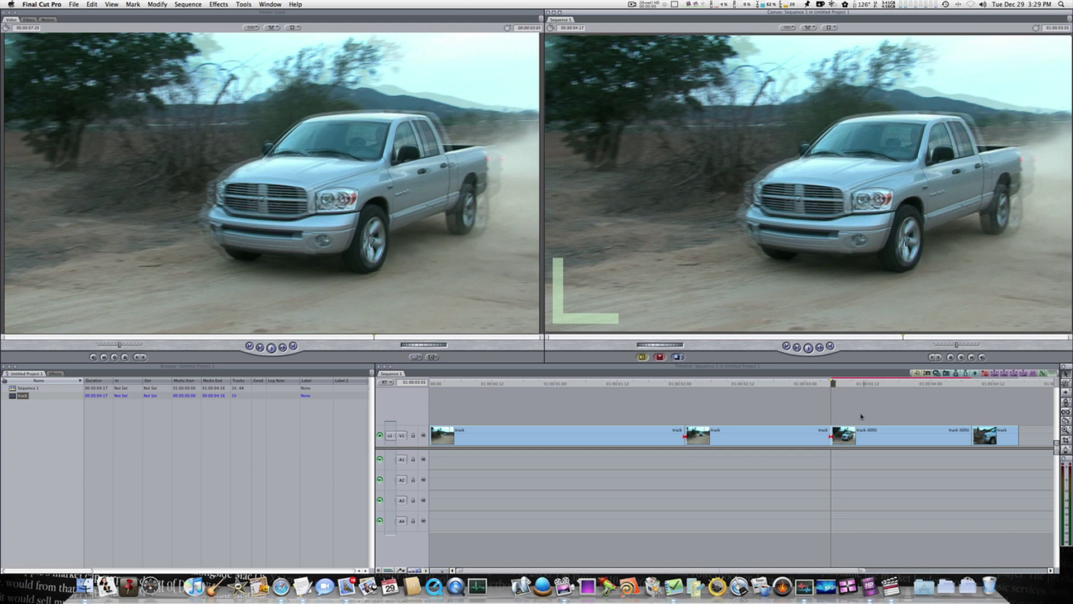
left_click(885, 414)
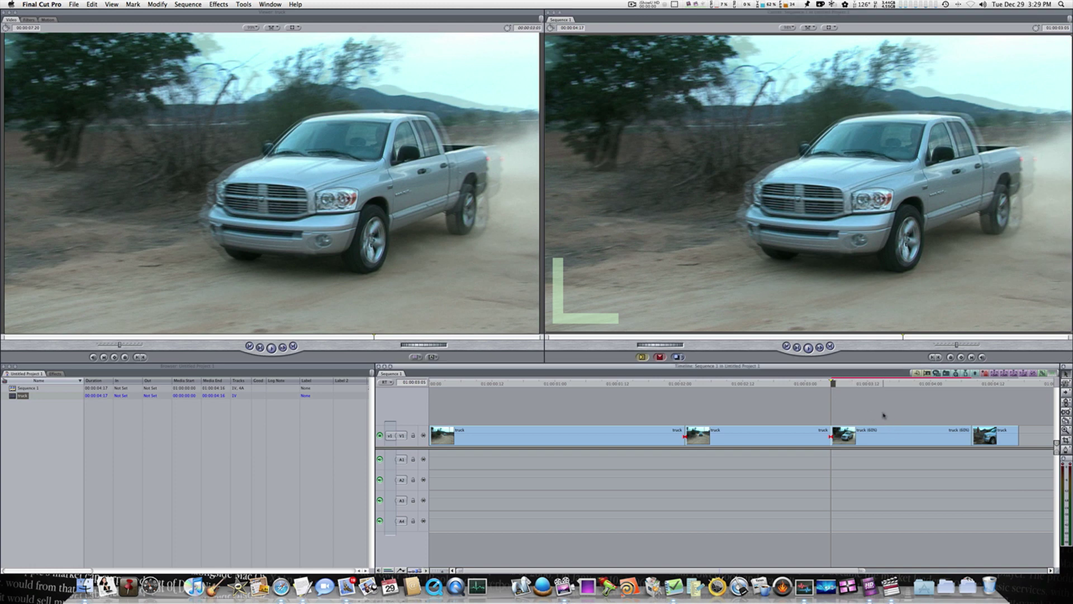
key("super+r")
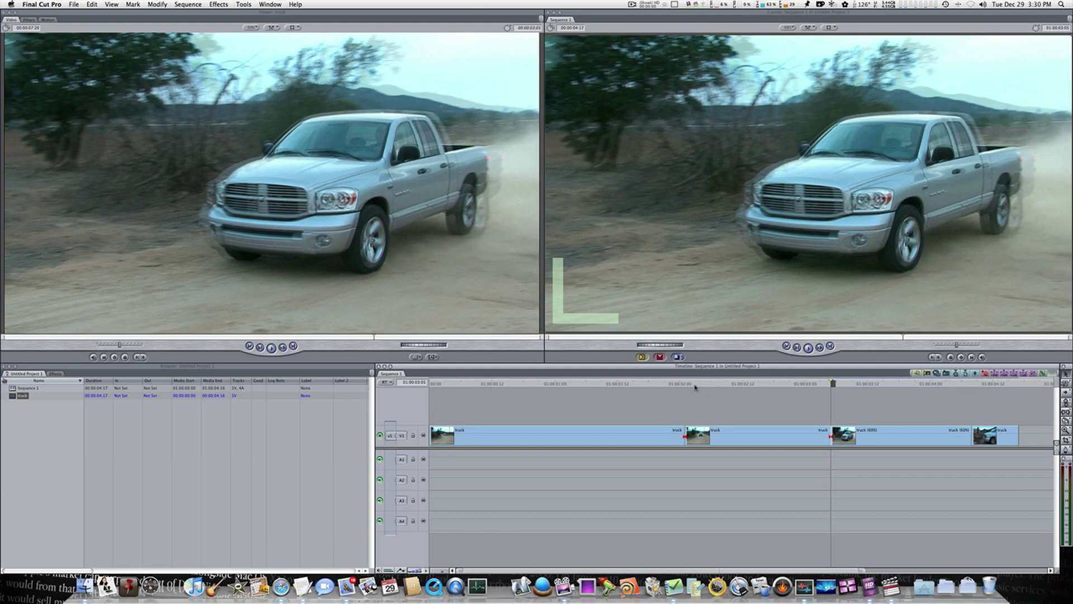
Play the sequence from 01:00:01:20 to review the 60% piece, then park at 01:00:02:01
left_click(659, 384)
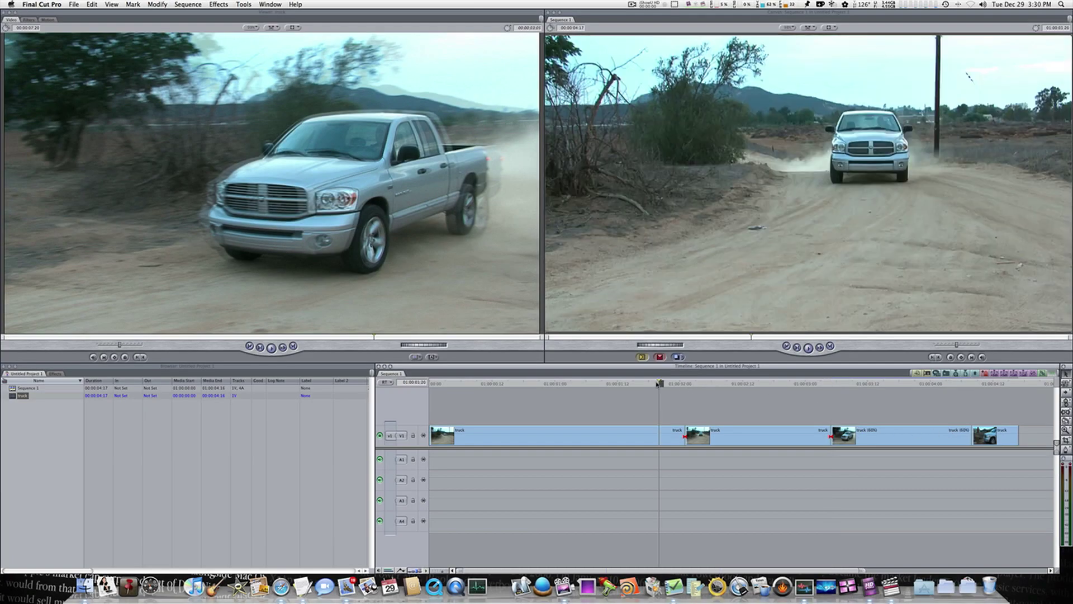
key("space")
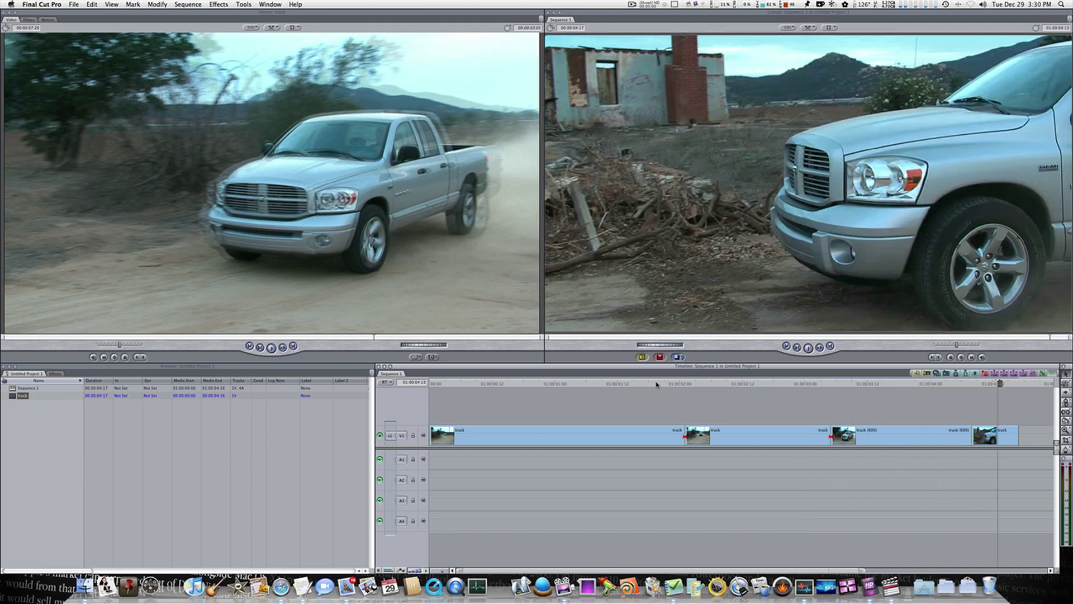
left_click(658, 384)
key("space")
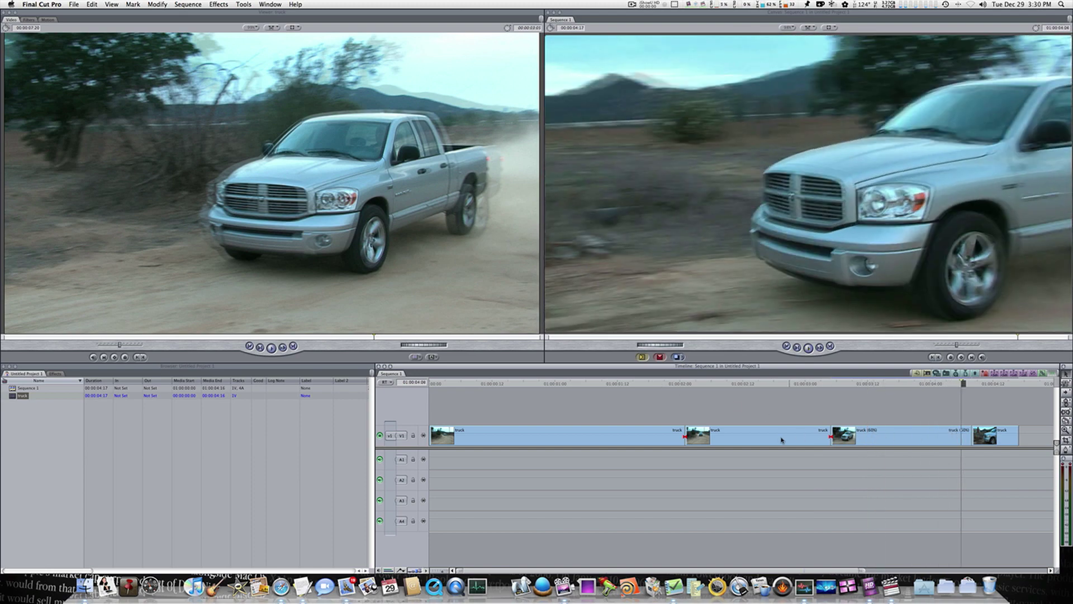
left_click_drag(706, 386, 686, 384)
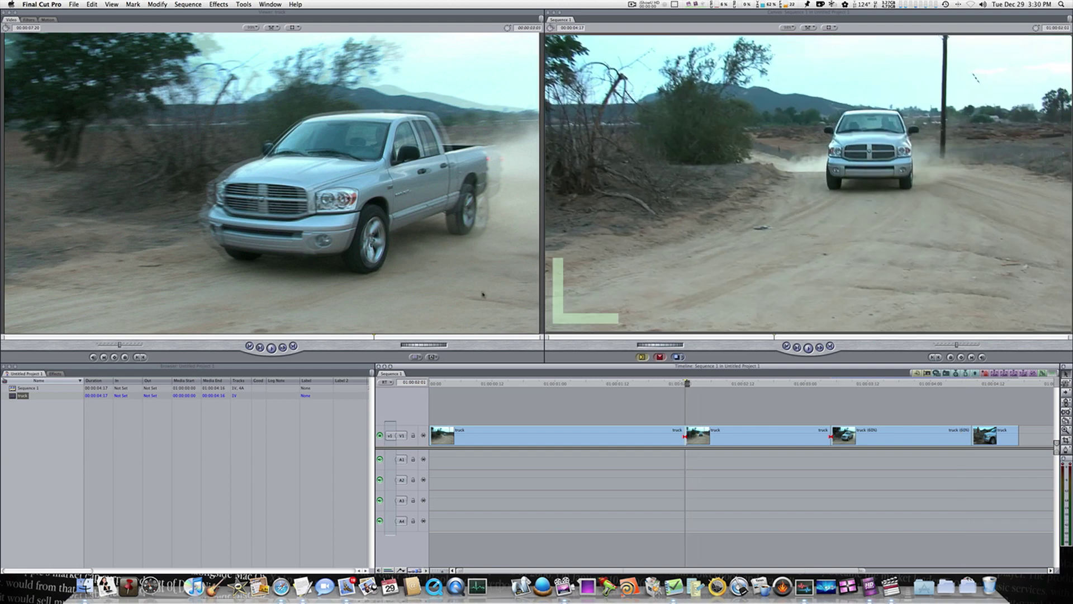
Match-frame the second truck piece's source, set its rate to 40%, and replace-edit it into the sequence
left_click(112, 5)
mouse_move(123, 52)
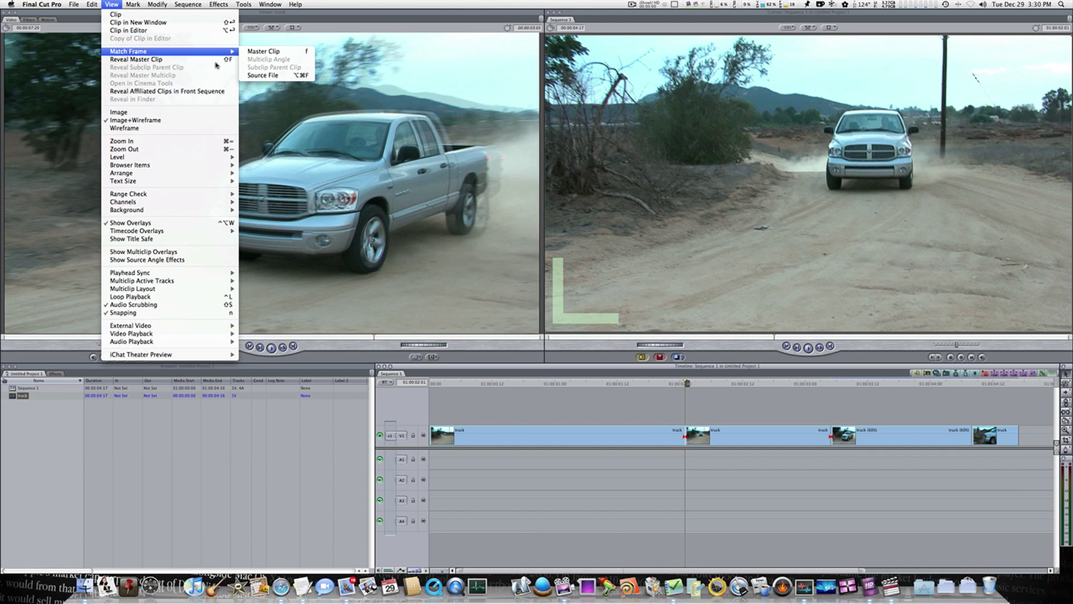
left_click(283, 75)
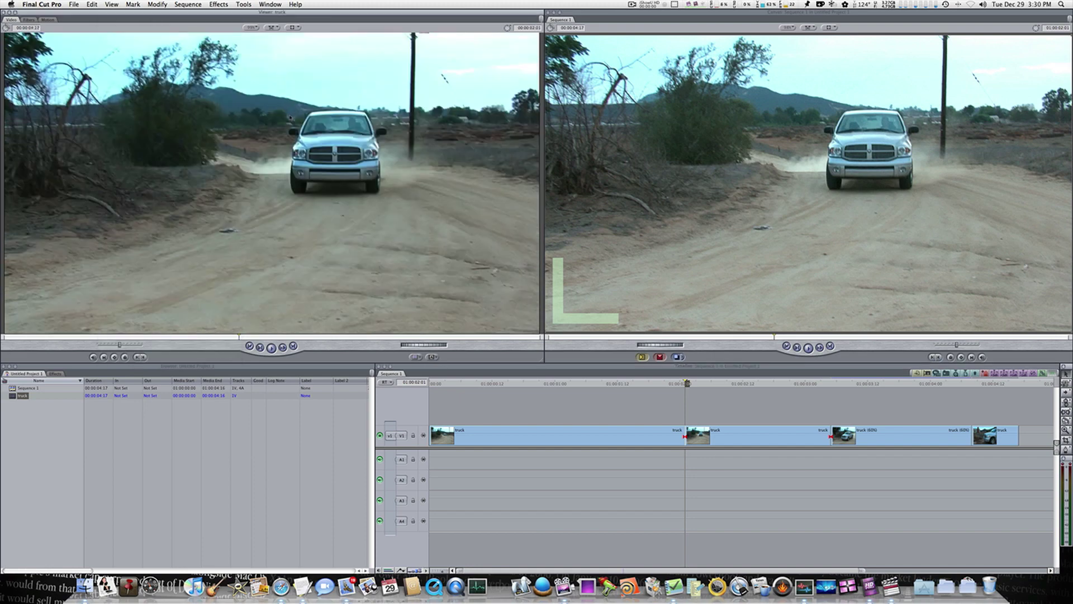
key("super+j")
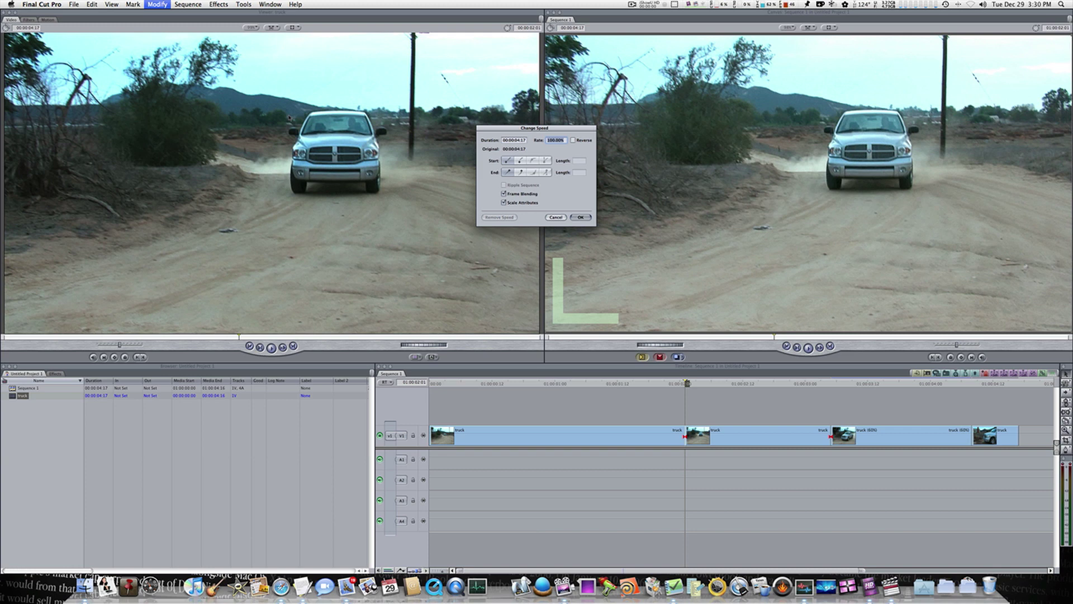
type("2")
key("BackSpace")
type("40")
left_click(579, 218)
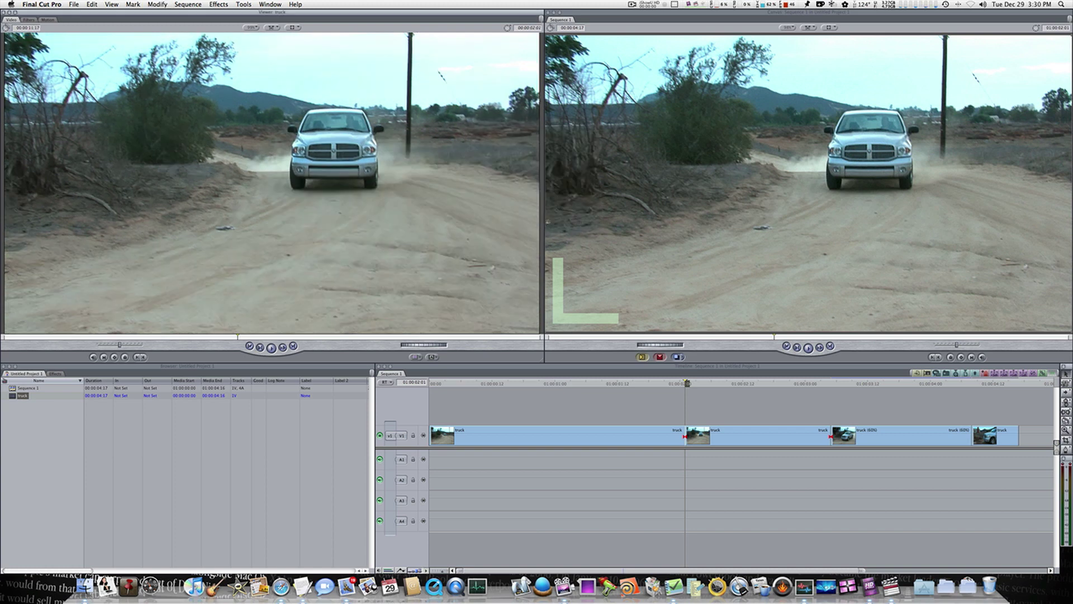
left_click(678, 358)
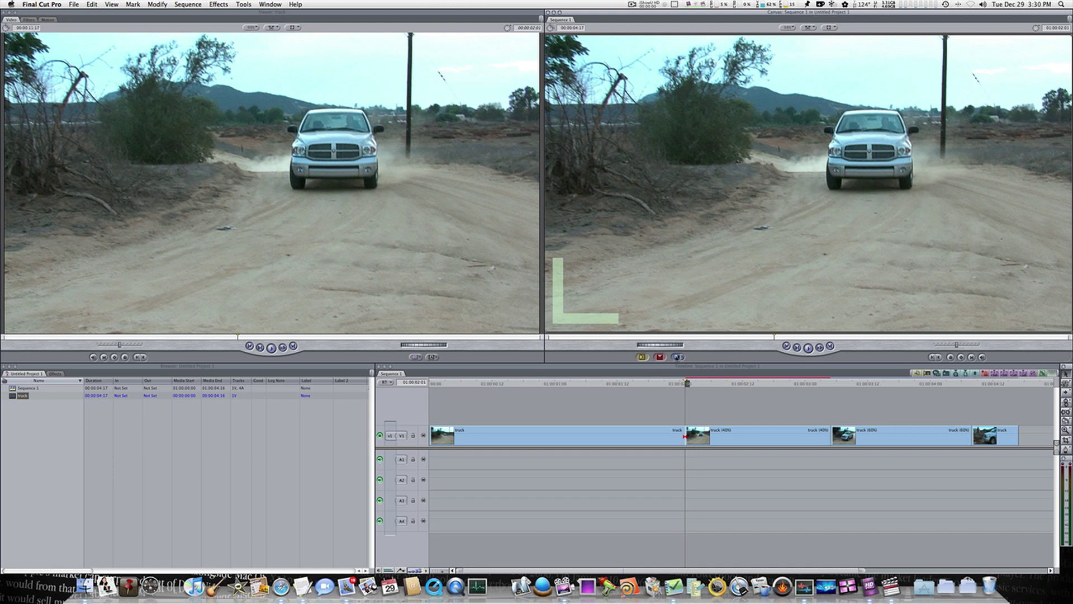
Render the 40% piece and play the sequence from before both slowed pieces
left_click(709, 416)
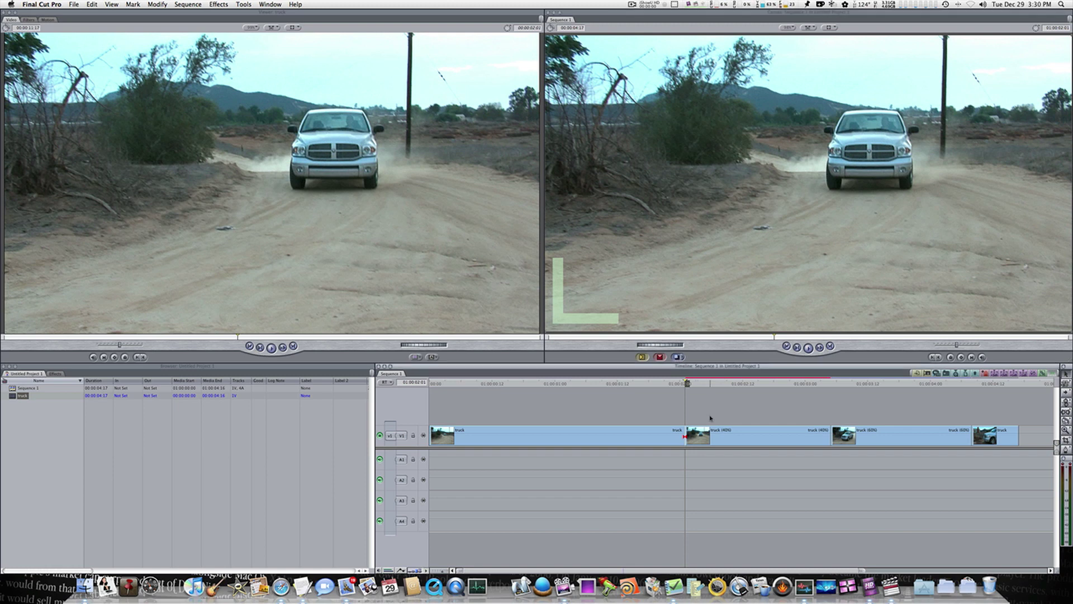
key("super+r")
left_click(636, 384)
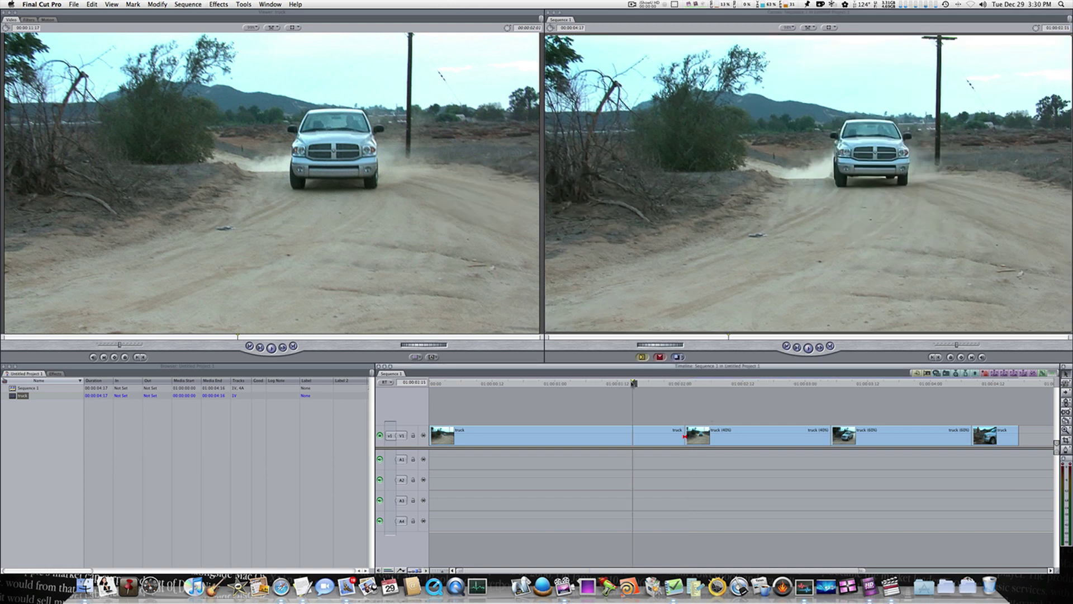
left_click_drag(596, 383, 562, 383)
key("space")
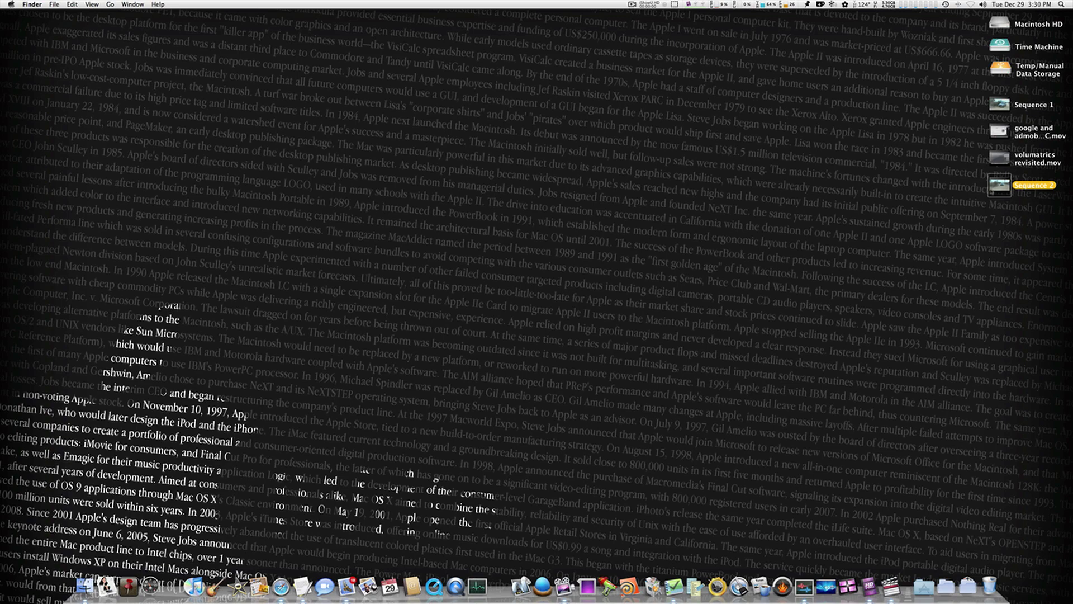
key("space")
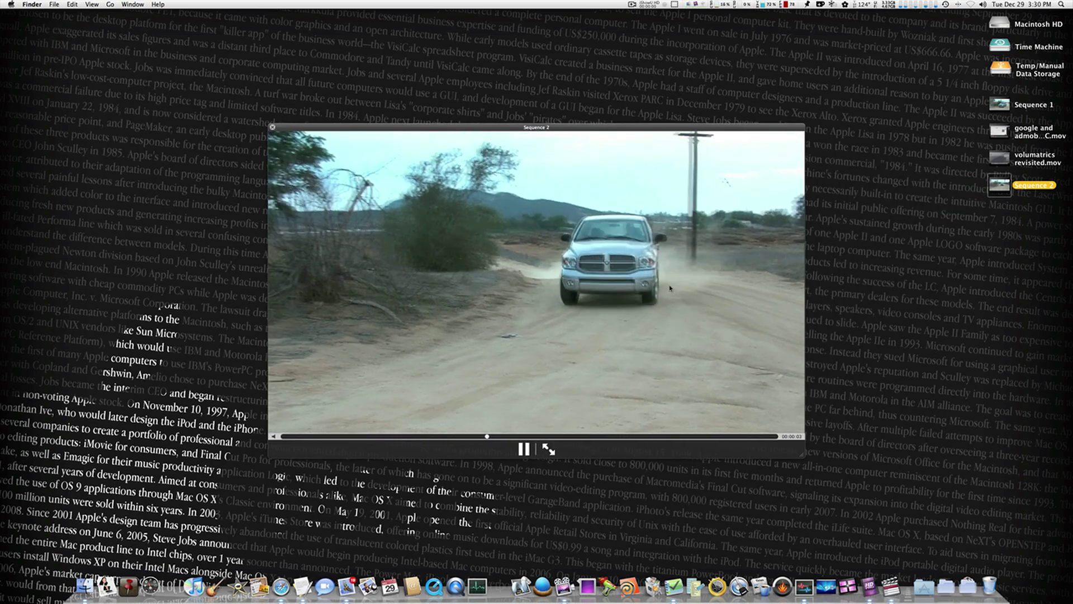
key("space")
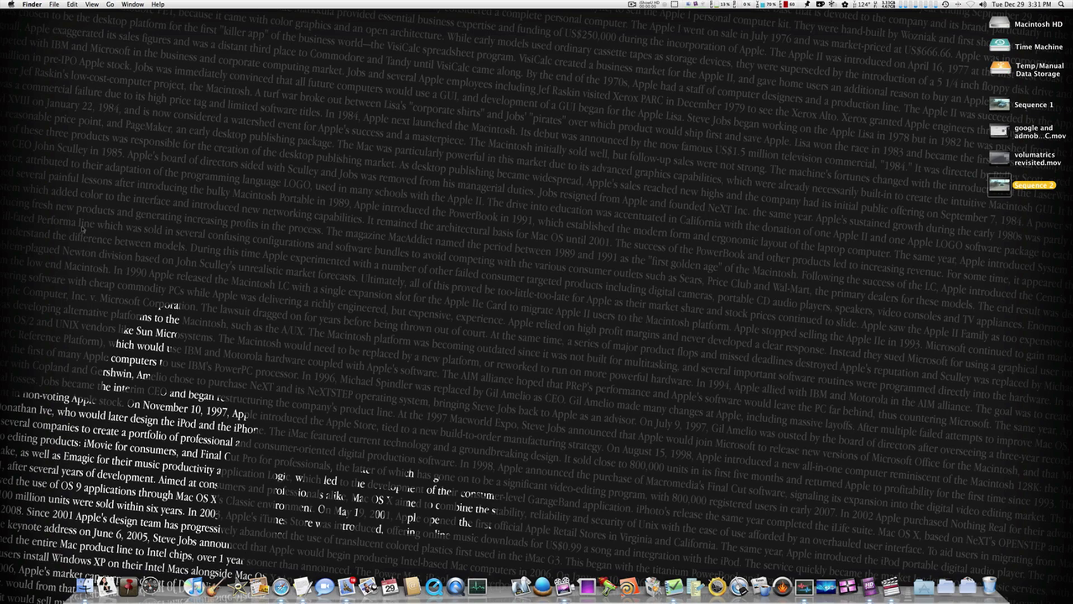